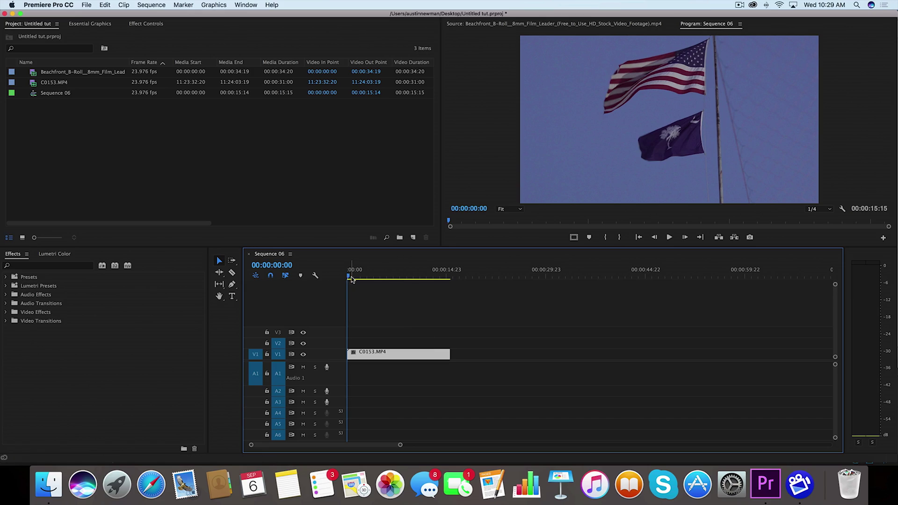
# Place the 8mm film leader clip on V2 above the flag clip at 00:00.
pyautogui.moveTo(351, 277)
pyautogui.mouseDown()
pyautogui.moveTo(416, 278)
pyautogui.moveTo(363, 278)
pyautogui.mouseUp()
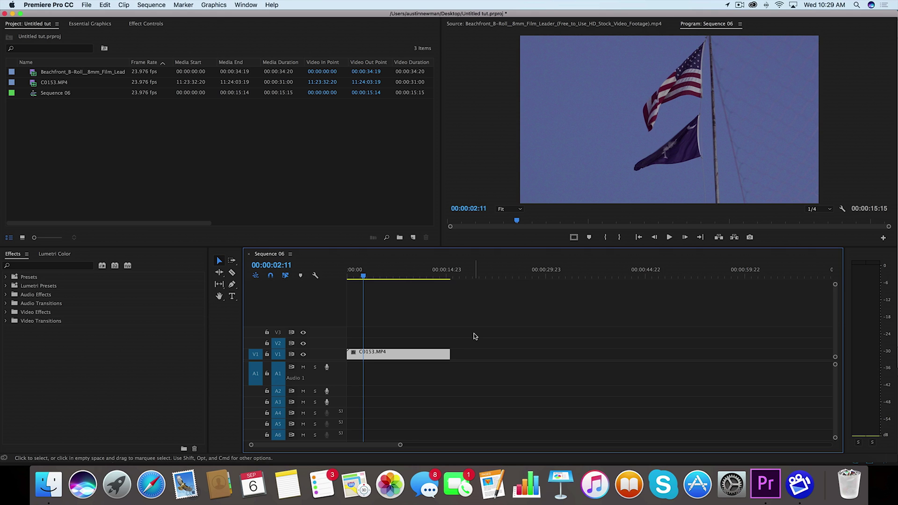
pyautogui.click(39, 108)
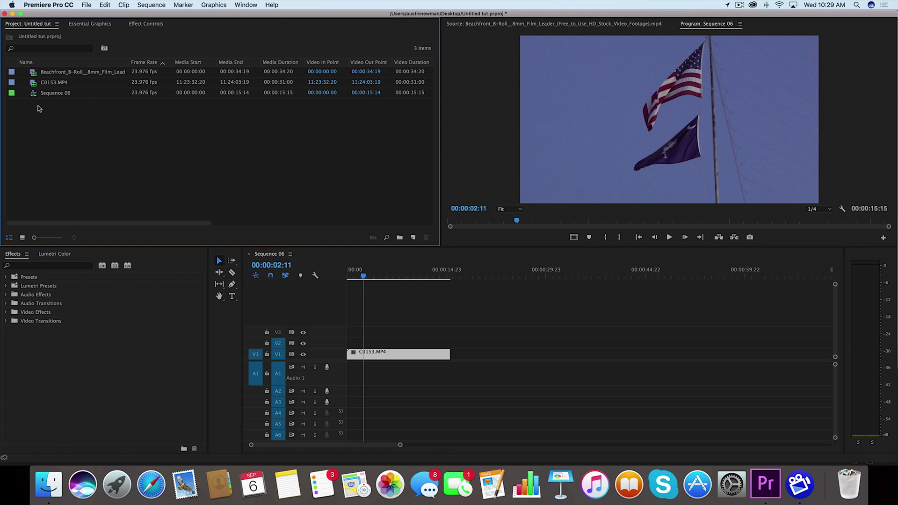
pyautogui.doubleClick(37, 75)
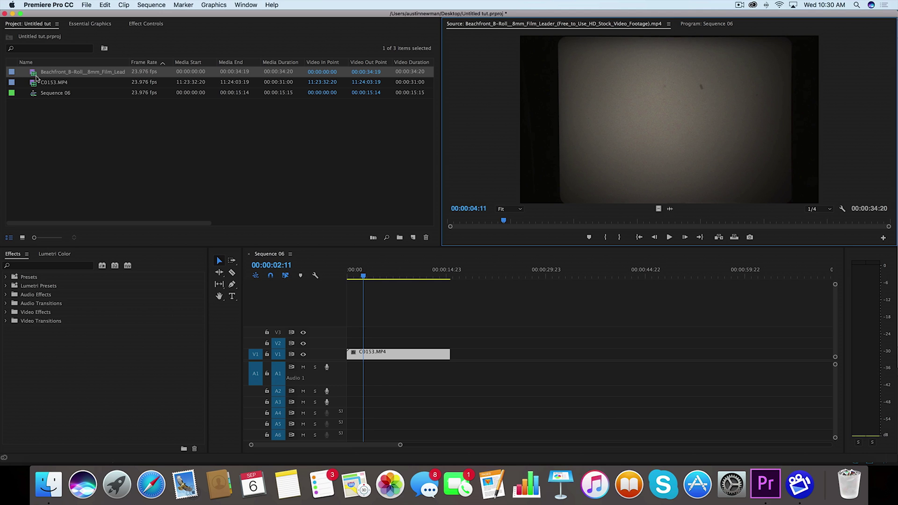
pyautogui.moveTo(669, 159); pyautogui.dragTo(535, 346)
pyautogui.moveTo(587, 393); pyautogui.dragTo(369, 349)
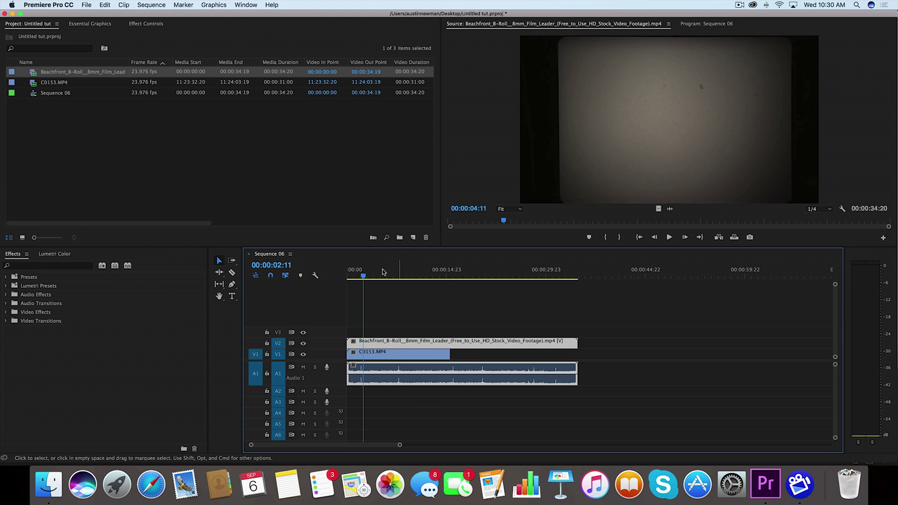
# Preview the layered clips, then lower the film leader's audio volume and replay it.
pyautogui.press('space')
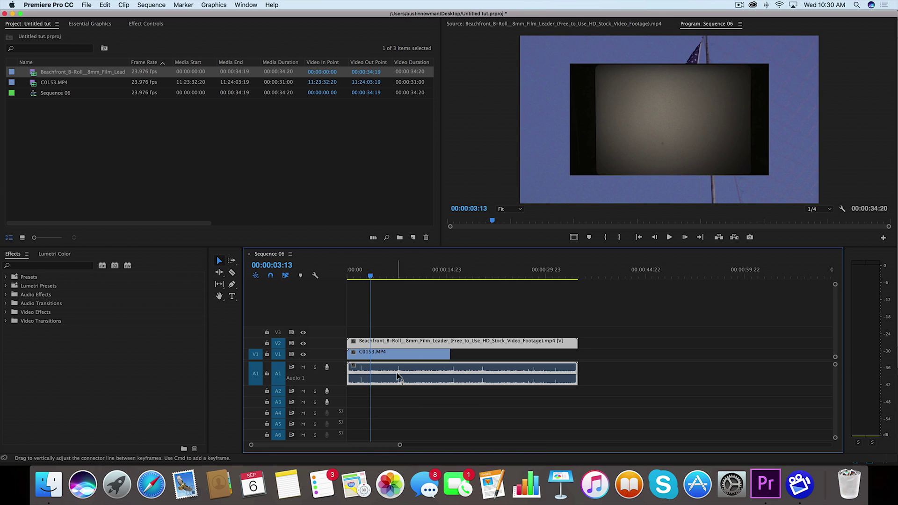
pyautogui.moveTo(399, 377); pyautogui.dragTo(402, 383)
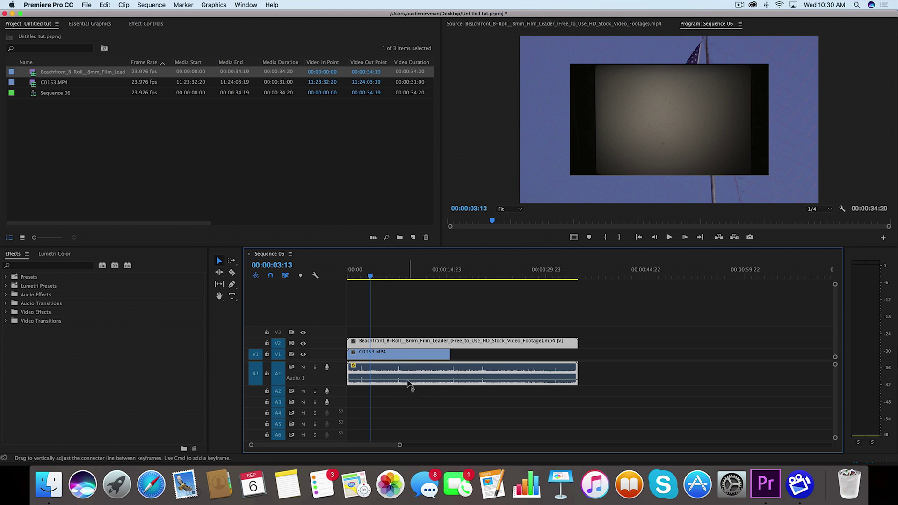
pyautogui.press('space')
pyautogui.press('space')
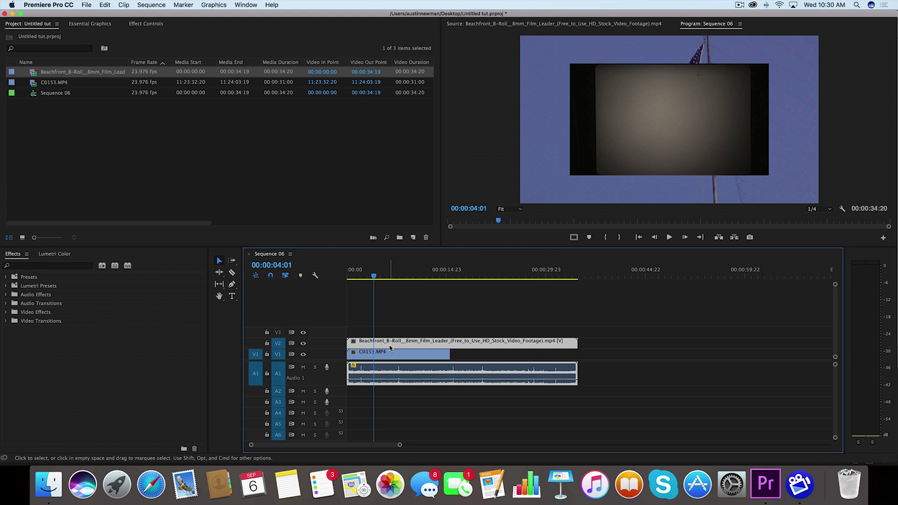
# Scale the film leader to 207% and confirm the 1920x1080 sequence frame size.
pyautogui.click(144, 23)
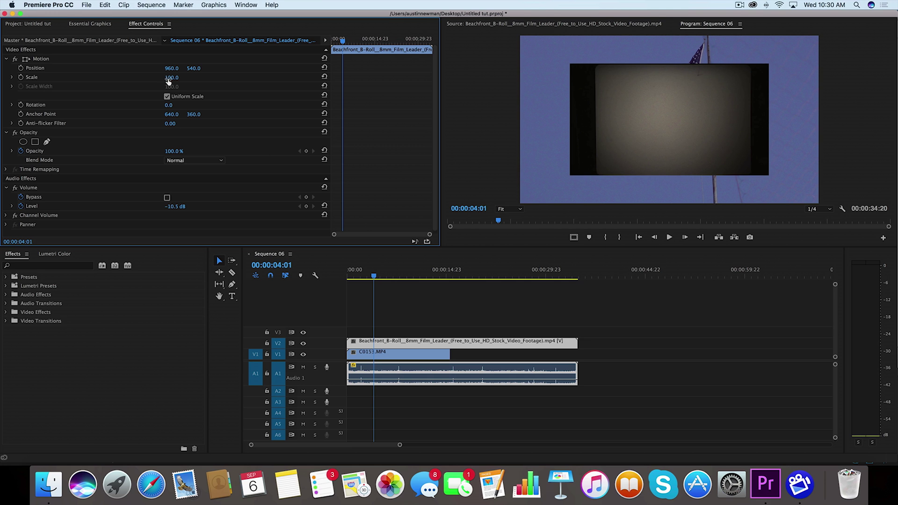
pyautogui.moveTo(171, 77); pyautogui.dragTo(220, 77)
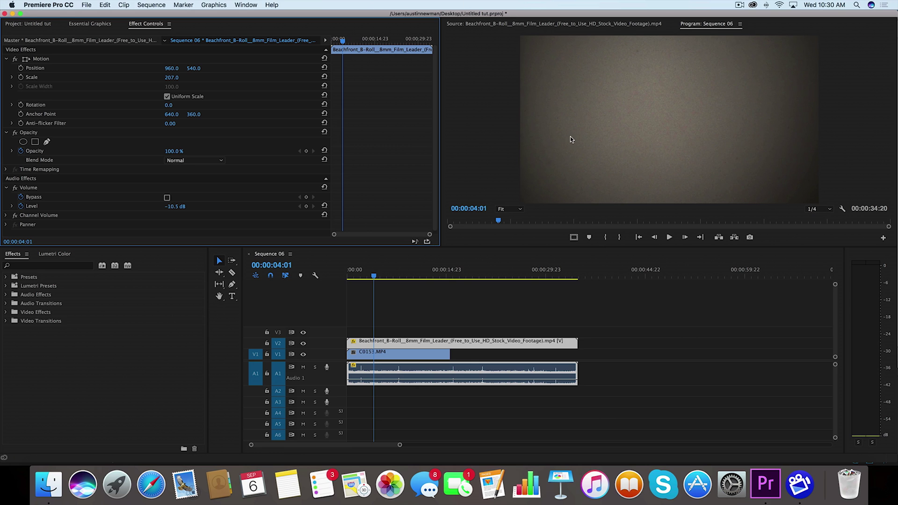
pyautogui.click(148, 4)
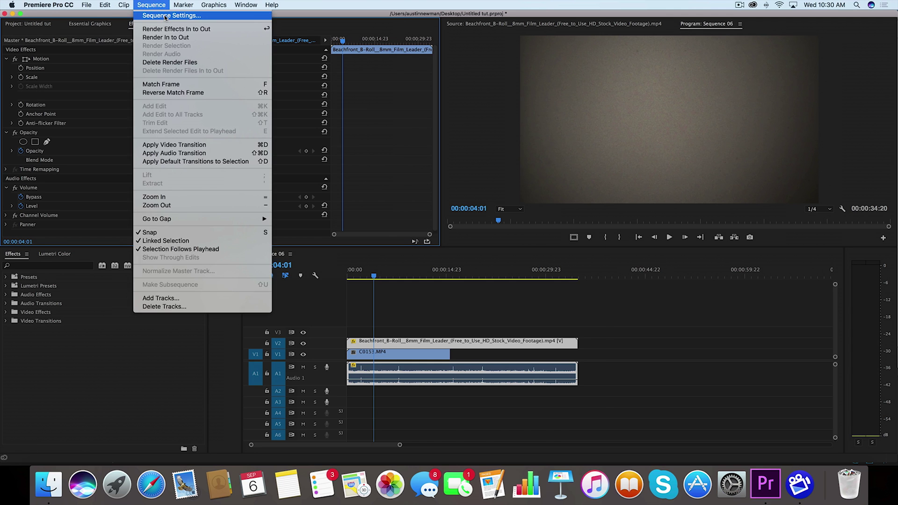
pyautogui.click(154, 17)
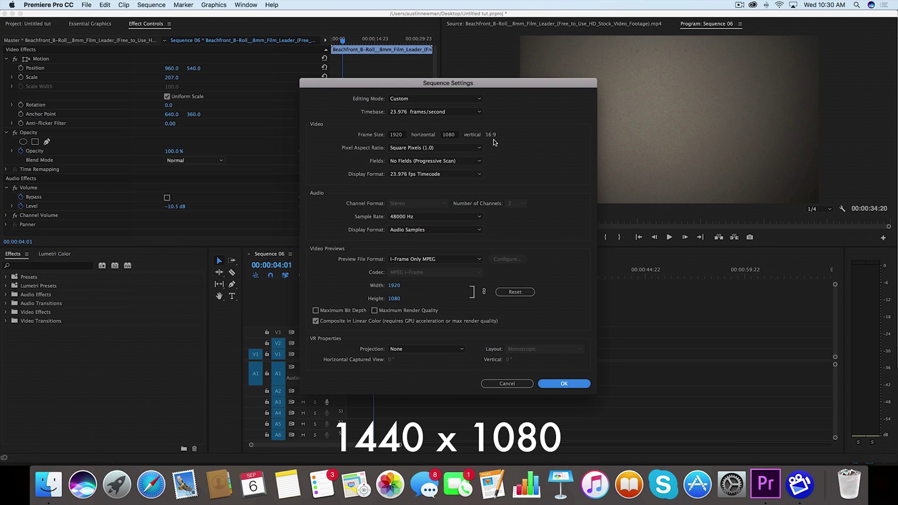
pyautogui.click(502, 383)
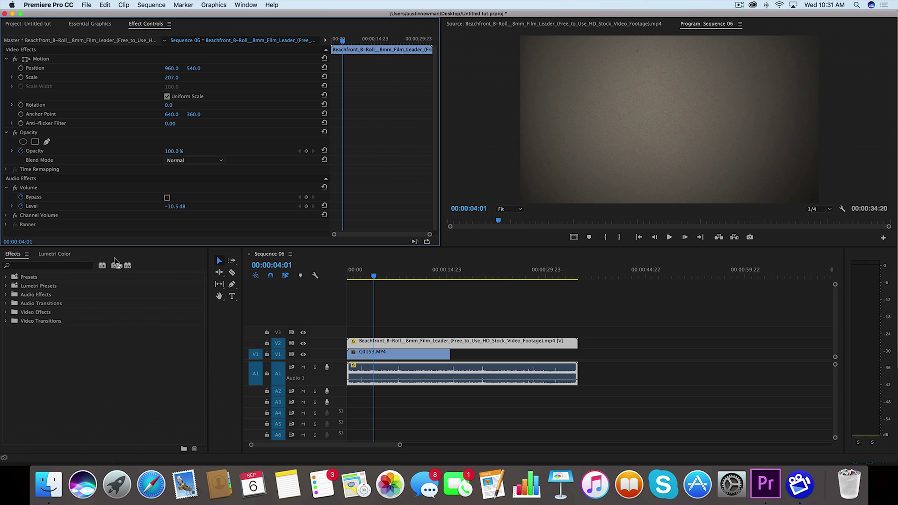
# Set the film leader's Blend Mode to Overlay and toggle V2 visibility to compare.
pyautogui.click(187, 161)
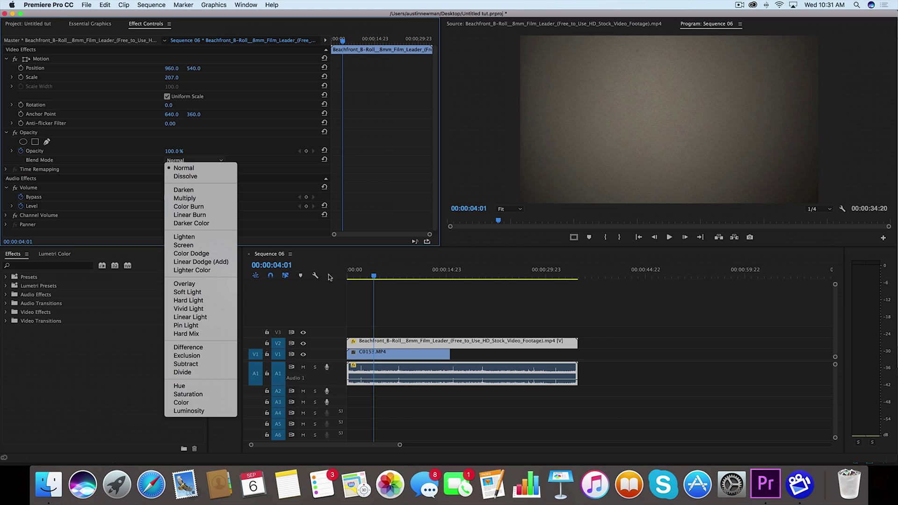
pyautogui.click(184, 283)
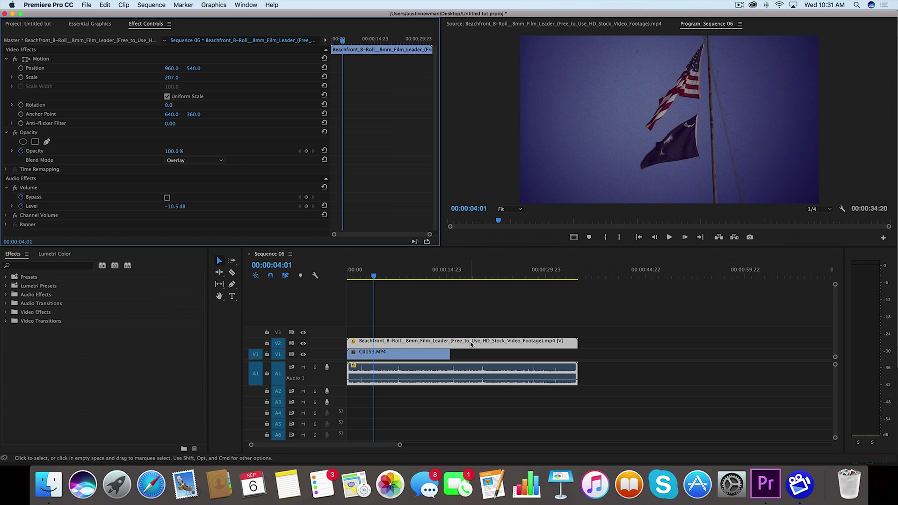
pyautogui.click(303, 343)
pyautogui.click(303, 344)
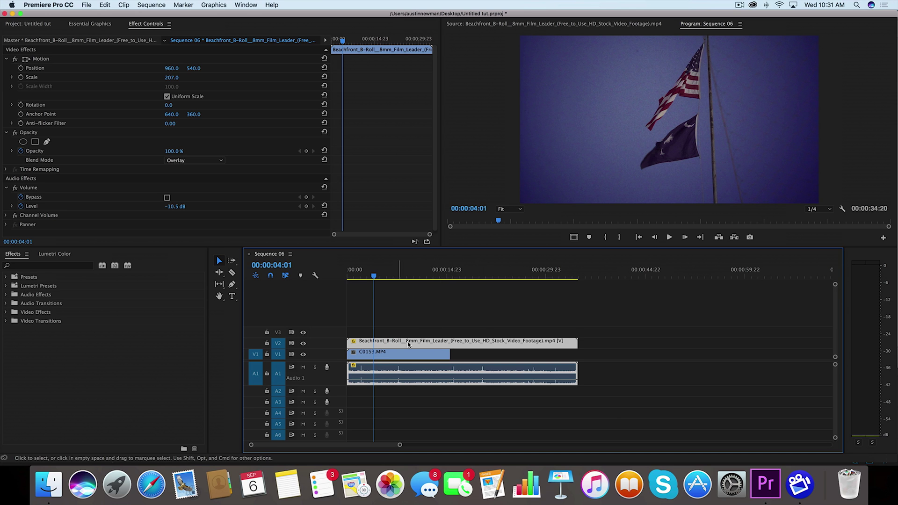
# Grade C0153.MP4 in Lumetri Color with Exposure 0.5 and Highlights 30.9.
pyautogui.click(389, 356)
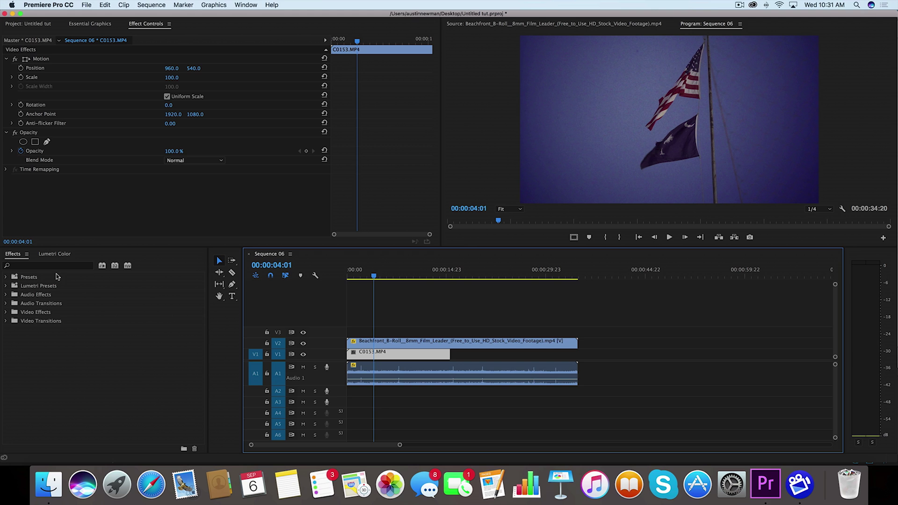
pyautogui.click(56, 255)
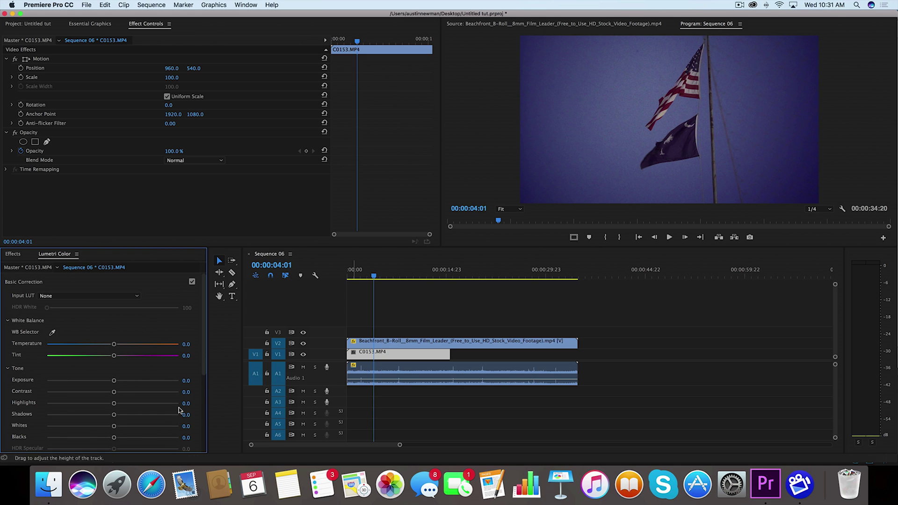
pyautogui.scroll(-2, 42, 394)
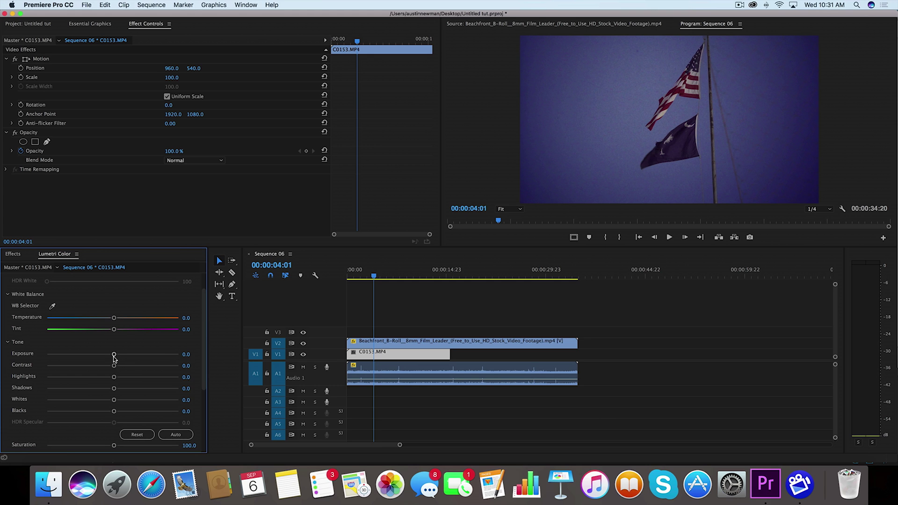
pyautogui.moveTo(115, 358); pyautogui.dragTo(133, 378)
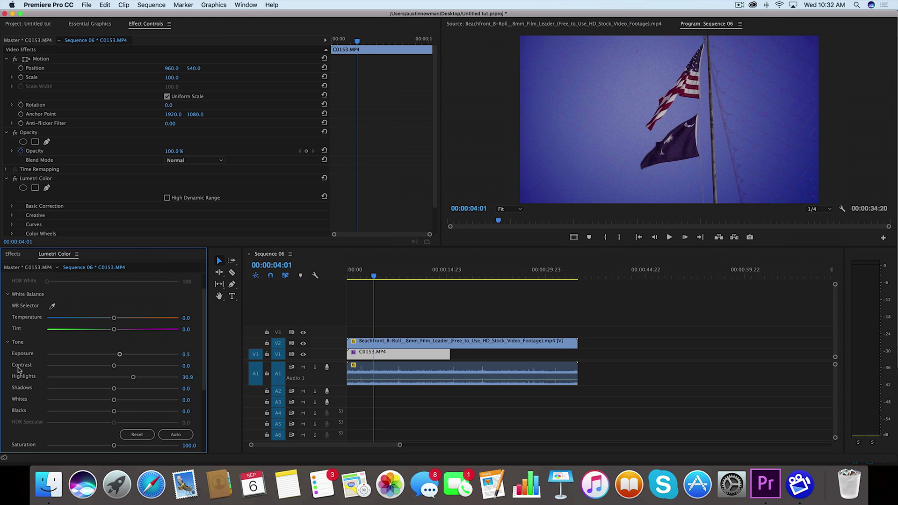
# Lower the flag clip's Lumetri Vibrance to -30.9 and Sharpen to -36.9.
pyautogui.scroll(-10, 14, 393)
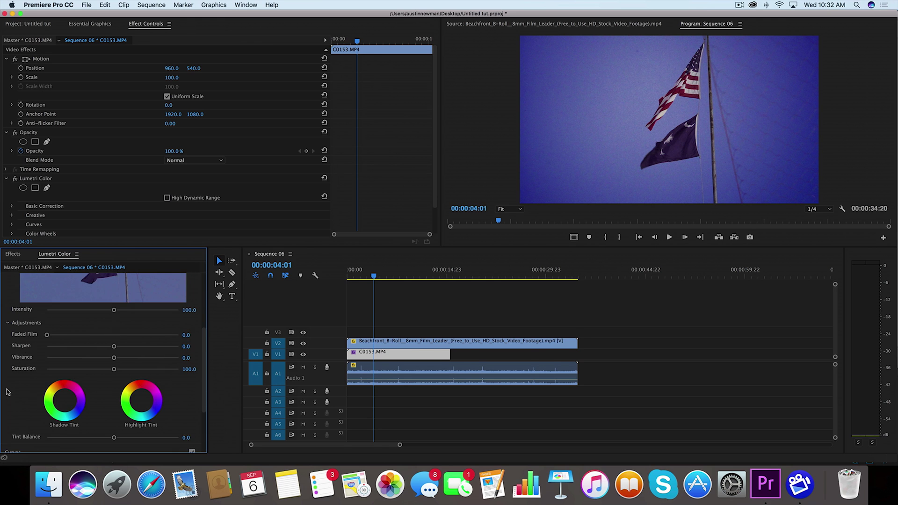
pyautogui.scroll(2, 7, 388)
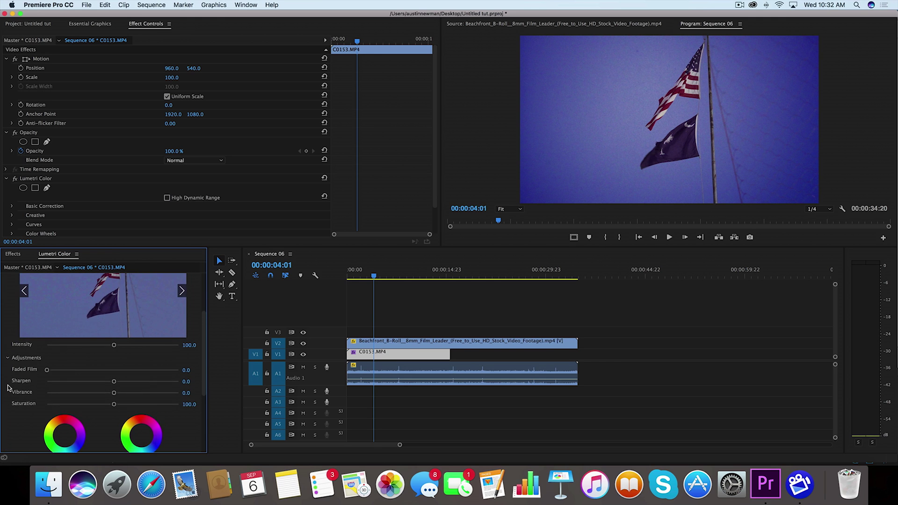
pyautogui.moveTo(114, 392); pyautogui.dragTo(93, 395)
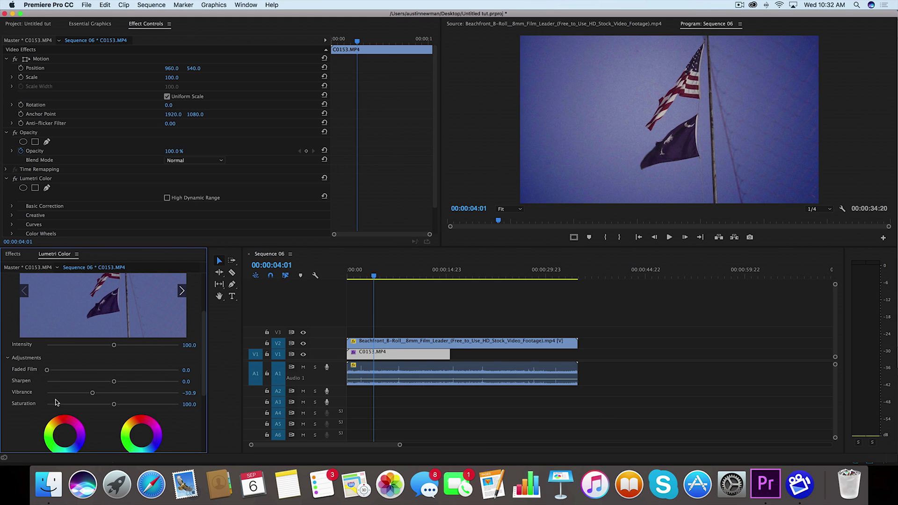
pyautogui.moveTo(113, 381); pyautogui.dragTo(95, 382)
pyautogui.moveTo(95, 382); pyautogui.dragTo(88, 382)
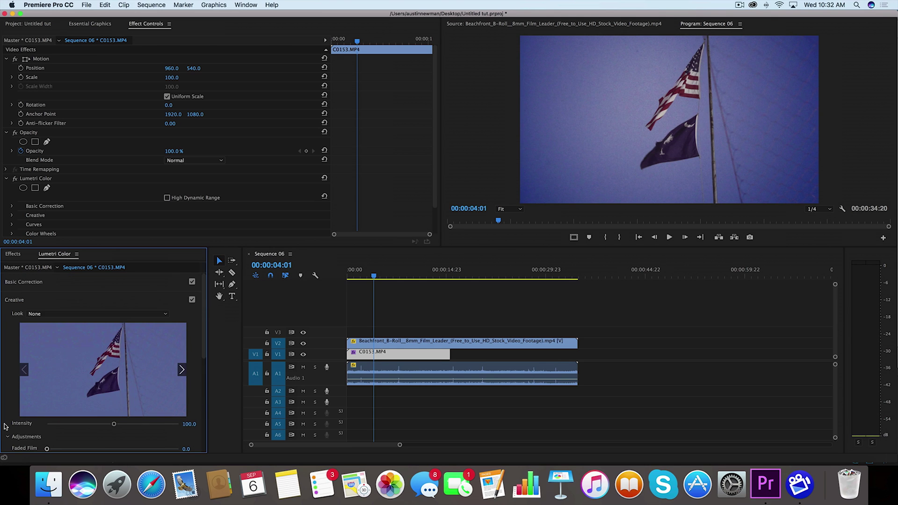
pyautogui.scroll(-8, 5, 426)
# Add RGB curve points, lift the black point, lower the white point, and adjust the midpoint.
pyautogui.click(13, 395)
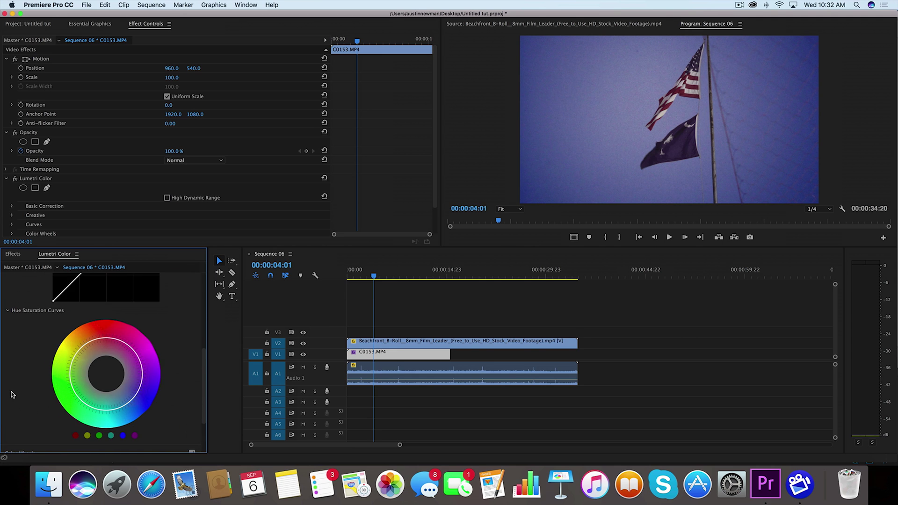
pyautogui.scroll(4, 12, 383)
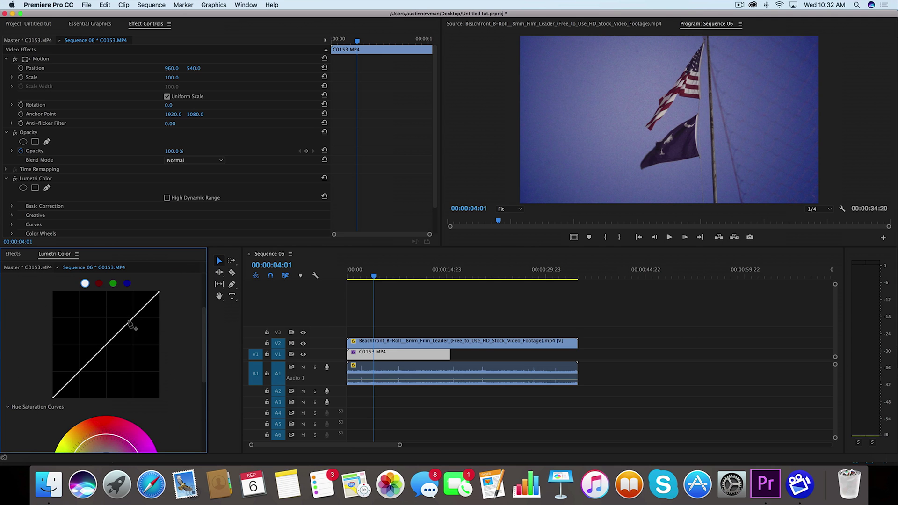
pyautogui.click(107, 345)
pyautogui.click(134, 318)
pyautogui.click(78, 372)
pyautogui.moveTo(53, 398); pyautogui.dragTo(39, 379)
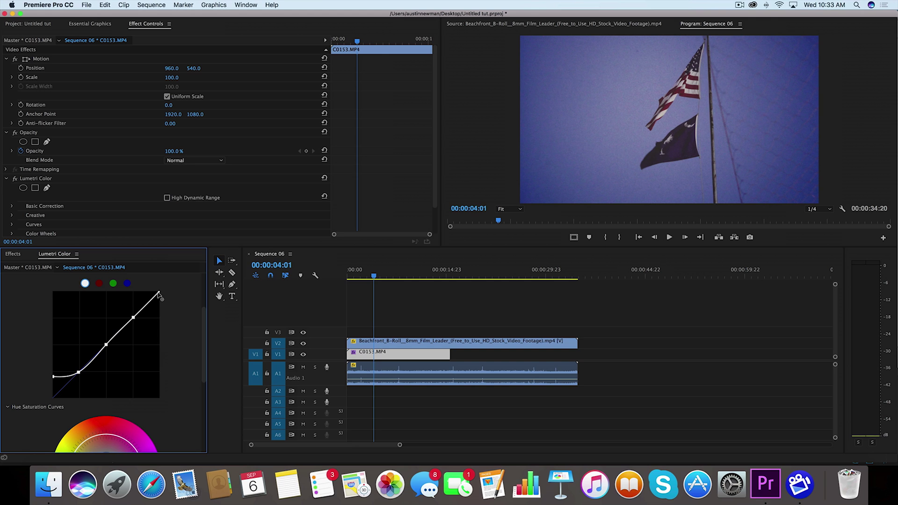
pyautogui.moveTo(158, 292); pyautogui.dragTo(161, 312)
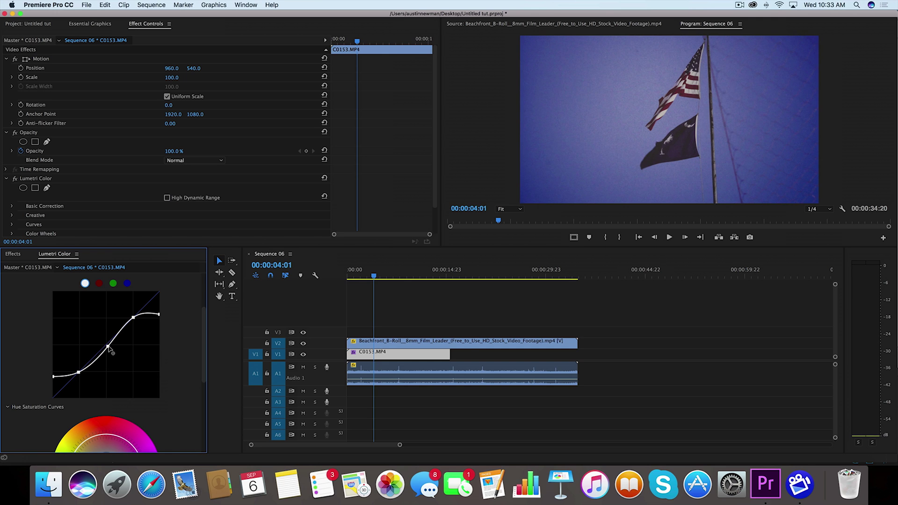
pyautogui.moveTo(108, 347); pyautogui.dragTo(109, 348)
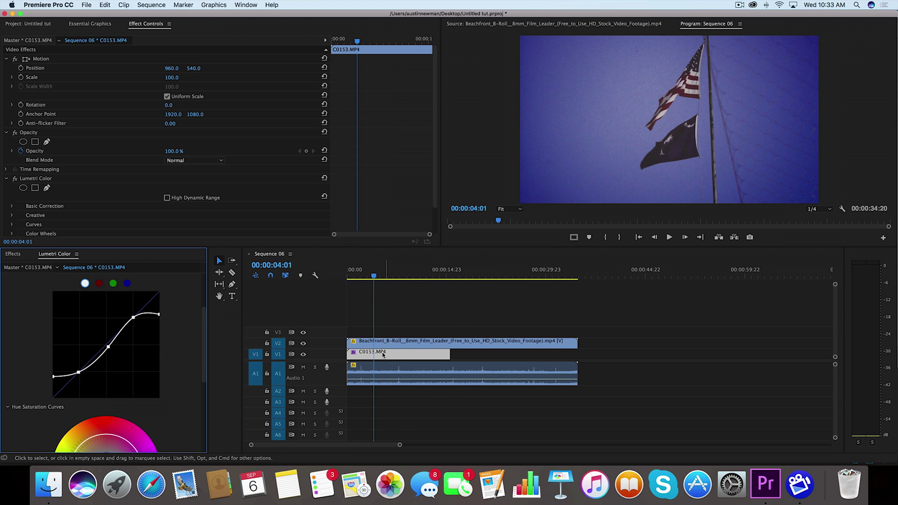
# Search effects for 'poster' and apply Posterize Time to C0153.MP4.
pyautogui.click(12, 254)
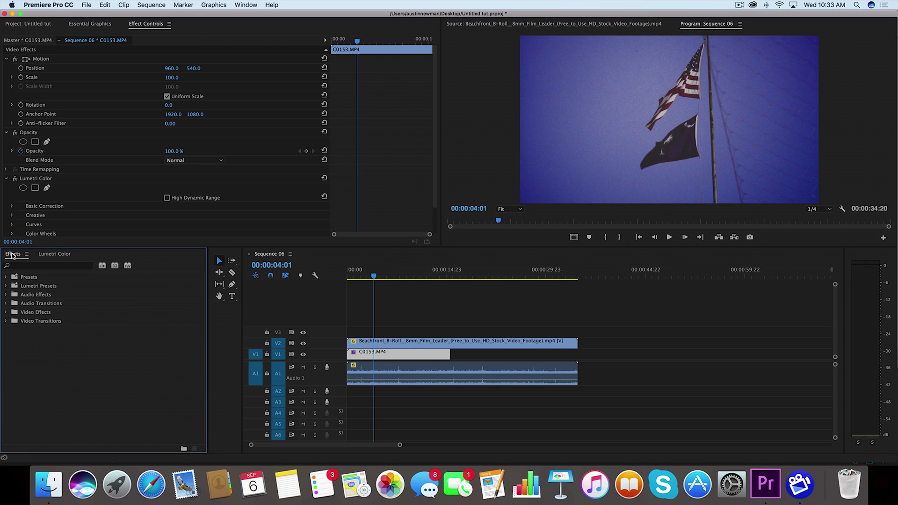
pyautogui.click(38, 267)
pyautogui.write('pos')
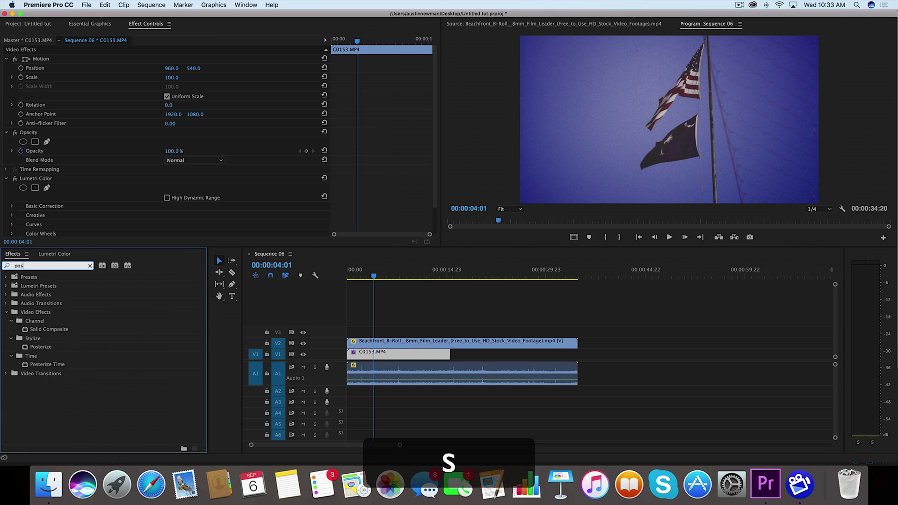
pyautogui.write('ter')
pyautogui.moveTo(37, 347); pyautogui.dragTo(401, 356)
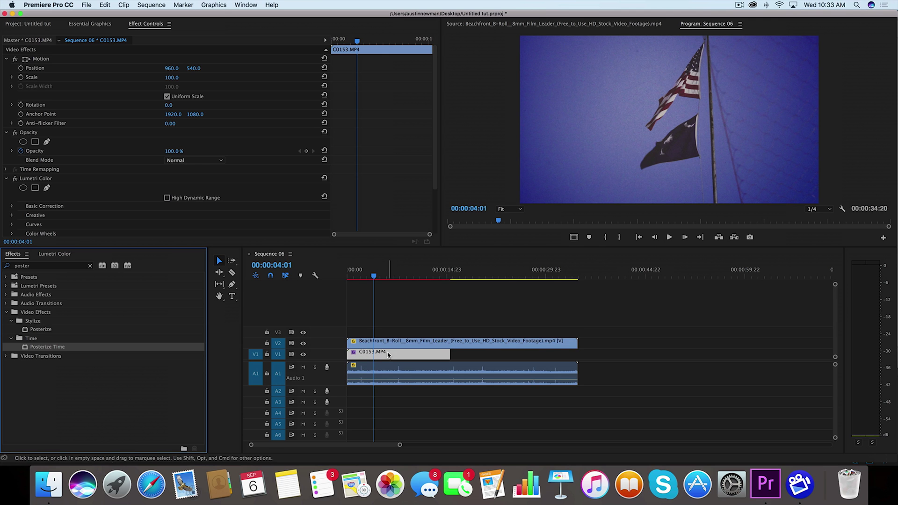
# Set the Posterize Time frame rate to 18 and return the playhead to the sequence start.
pyautogui.scroll(-3, 108, 210)
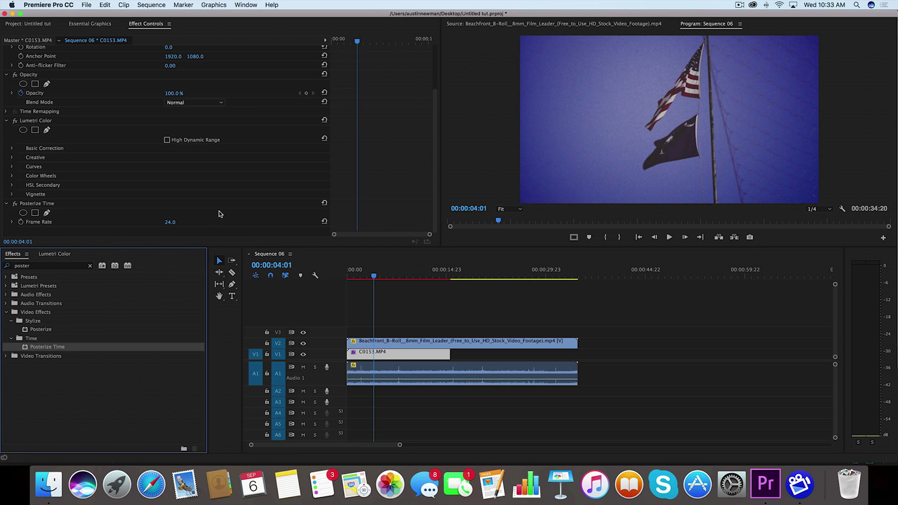
pyautogui.click(170, 221)
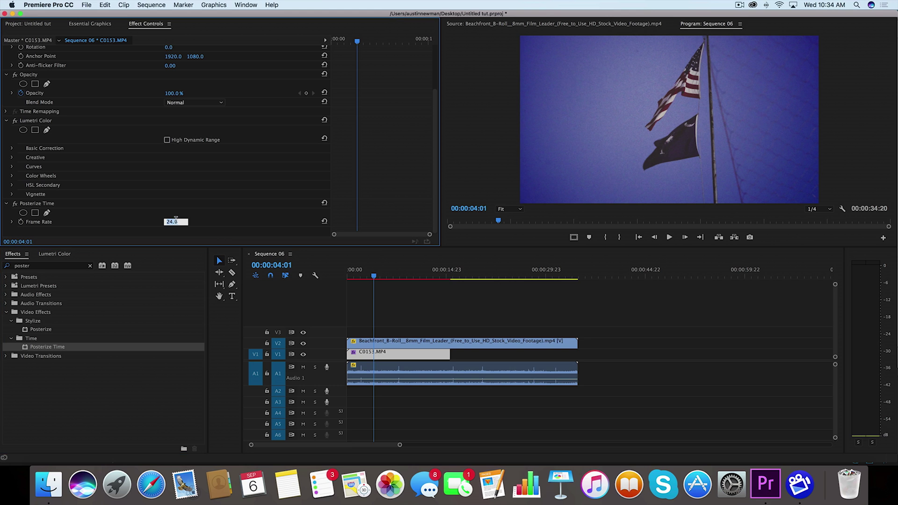
pyautogui.write('18')
pyautogui.press('Return')
pyautogui.click(350, 271)
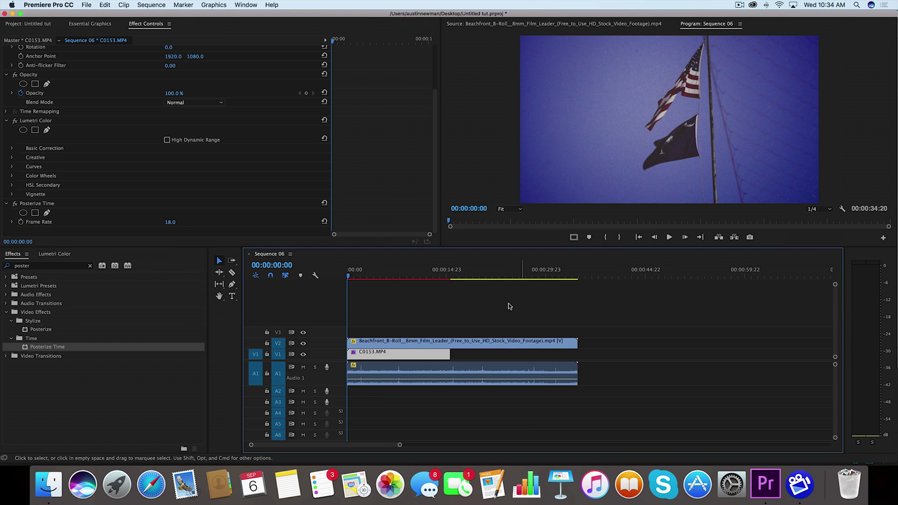
# Play the timeline to watch the finished Super 8 film effect.
pyautogui.press('space')
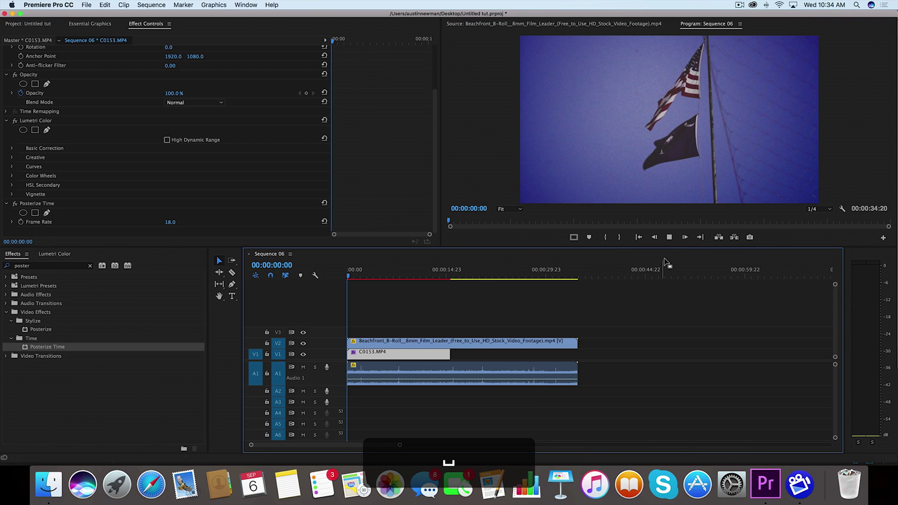